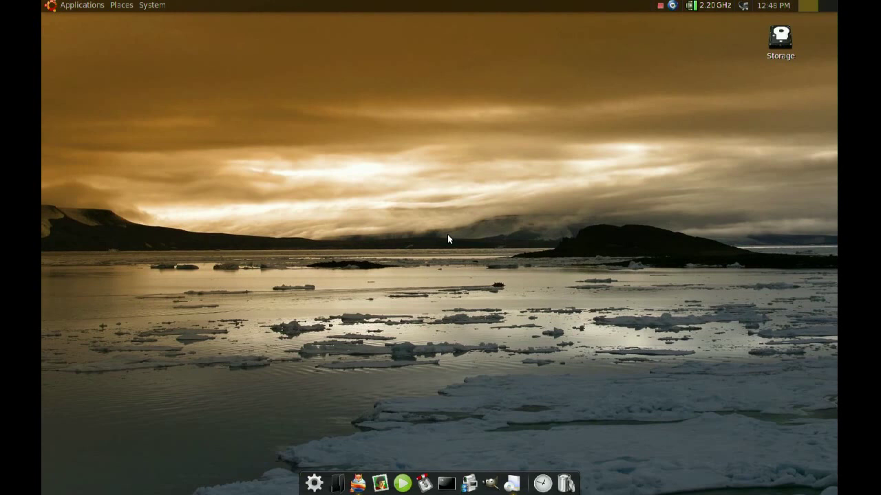
Step: Check that TestDisk is installed, then inspect the Storage drive's Ubuntu Backup folder
click(515, 486)
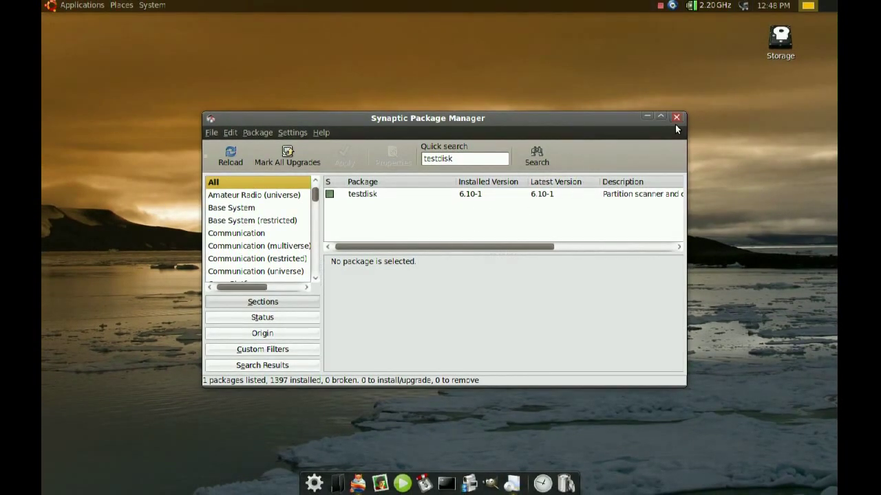
click(676, 117)
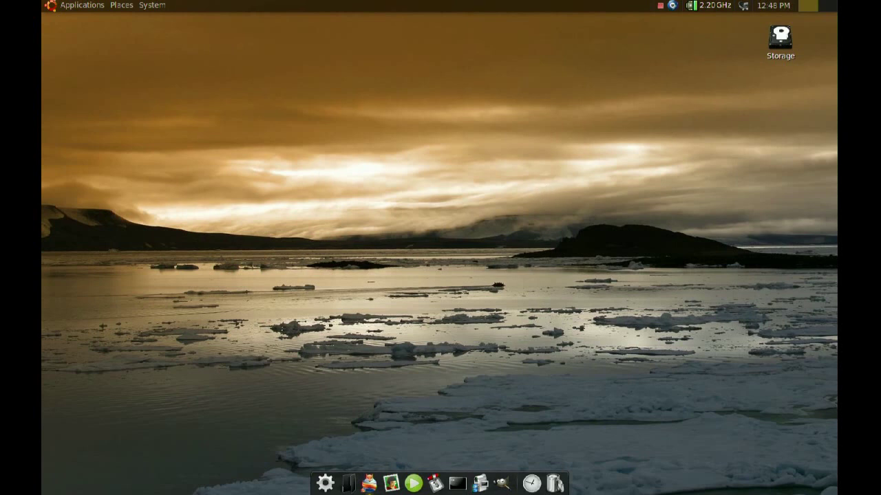
click(121, 6)
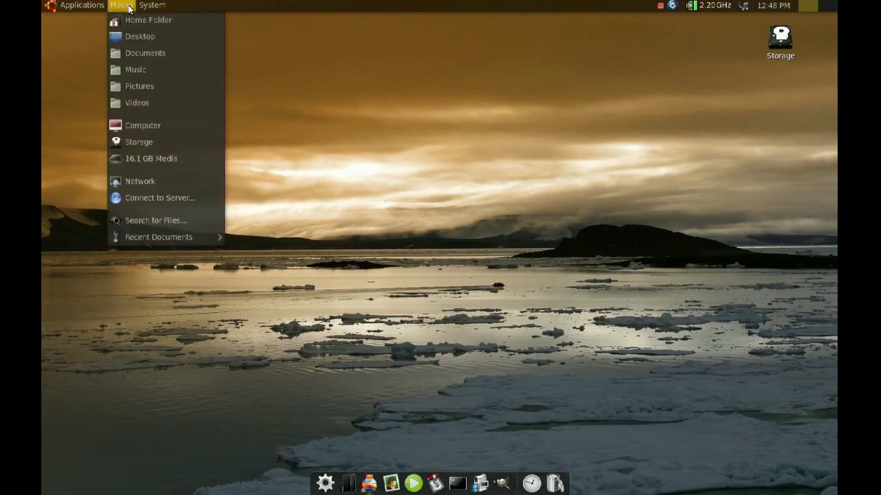
click(150, 126)
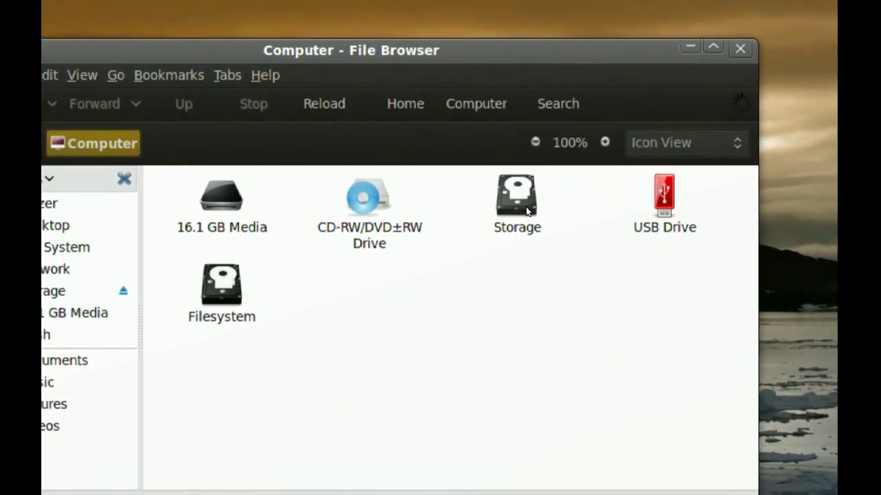
click(525, 206)
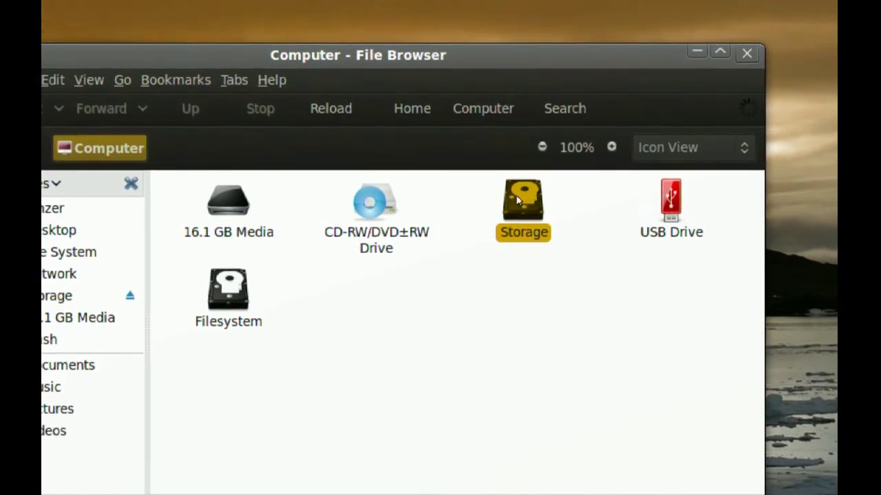
double_click(518, 200)
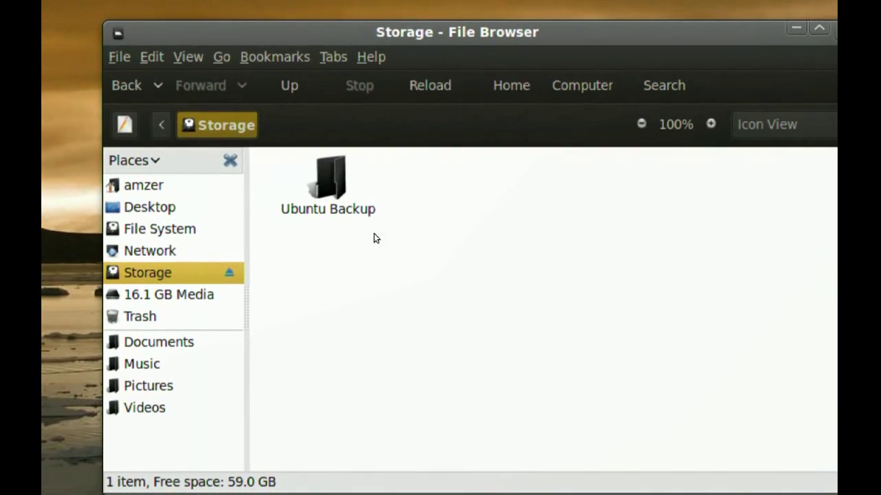
double_click(348, 211)
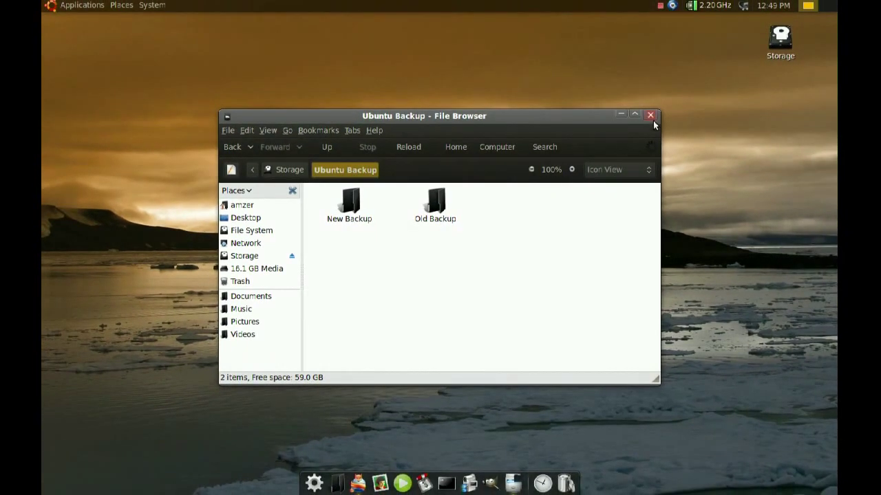
click(650, 114)
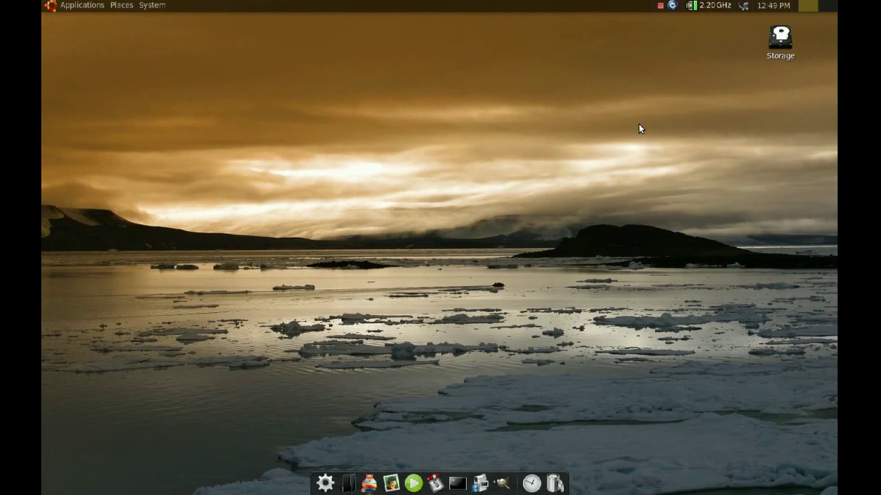
Step: Launch the GParted partition editor with the administrator password and list the available disks
click(150, 7)
mouse_move(181, 36)
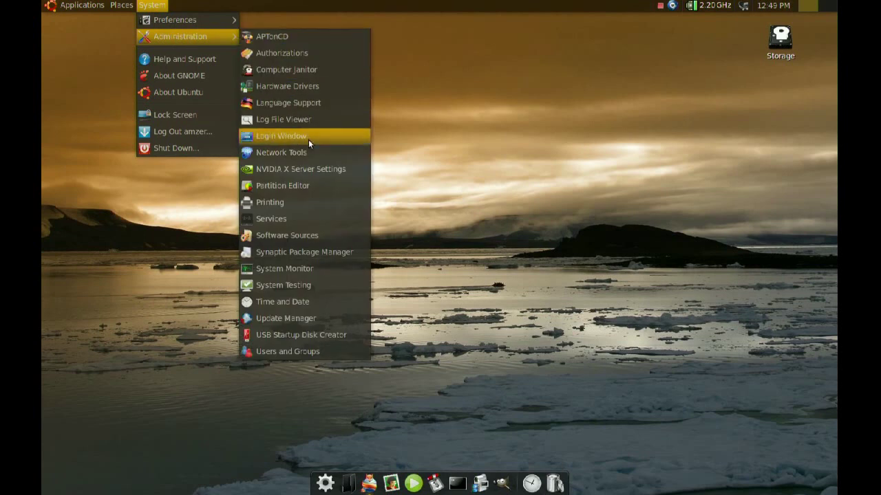
click(319, 184)
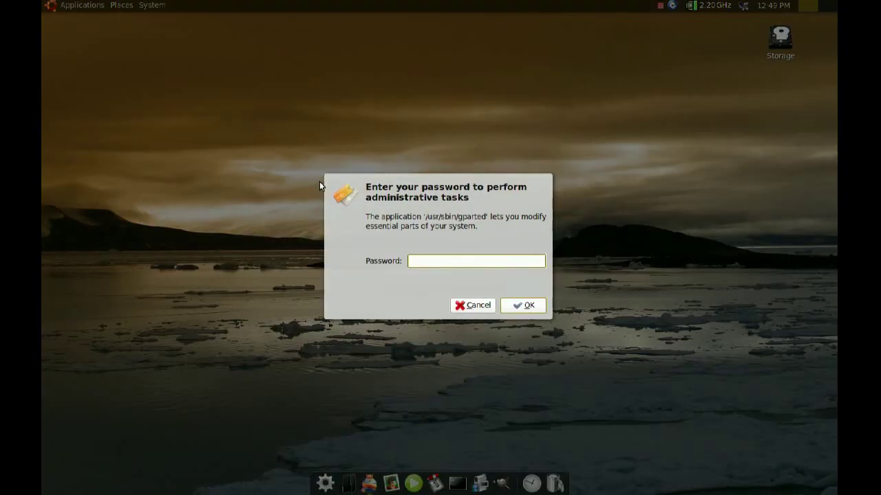
text(**********)
key(Return)
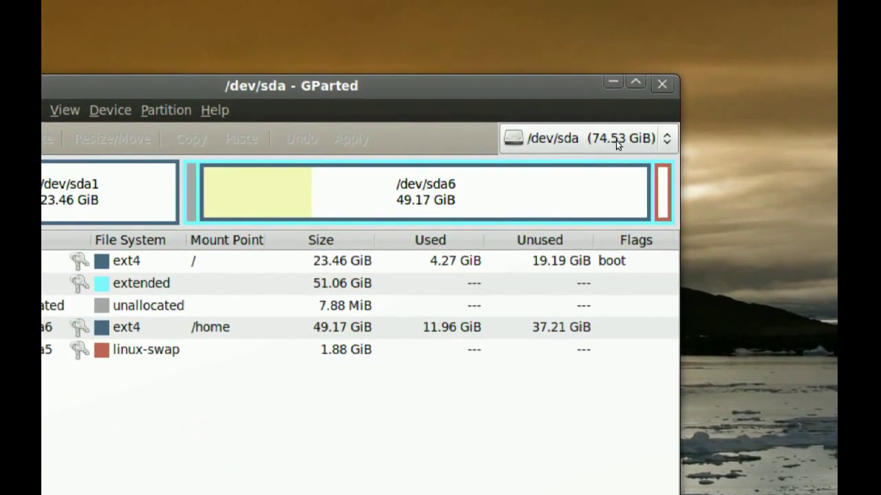
click(616, 140)
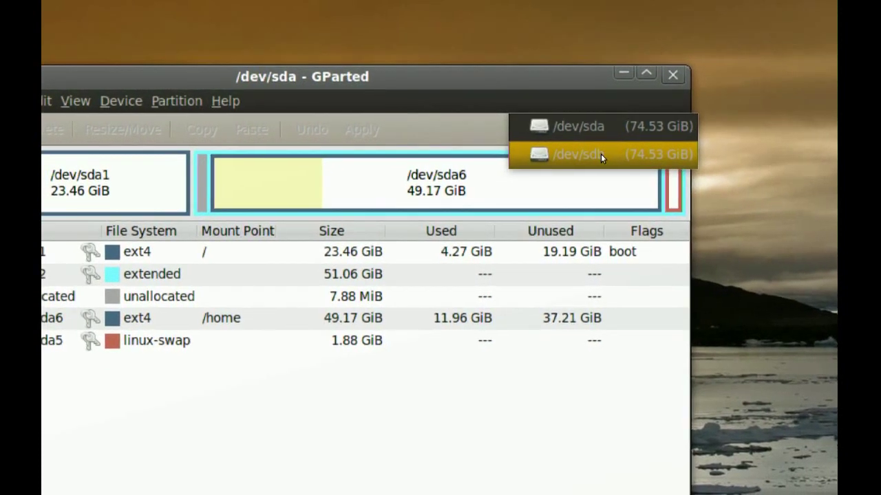
Step: Switch to /dev/sdb and unmount its 59.54 GiB Storage partition /dev/sdb2
click(601, 153)
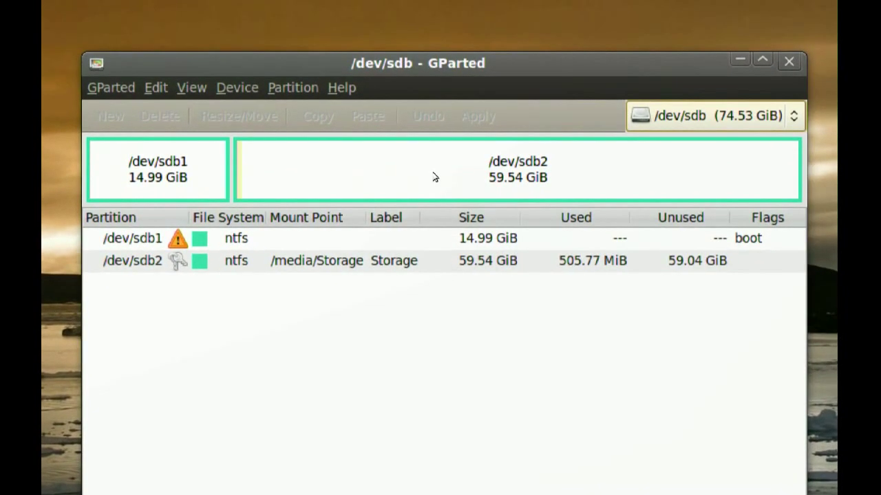
click(435, 177)
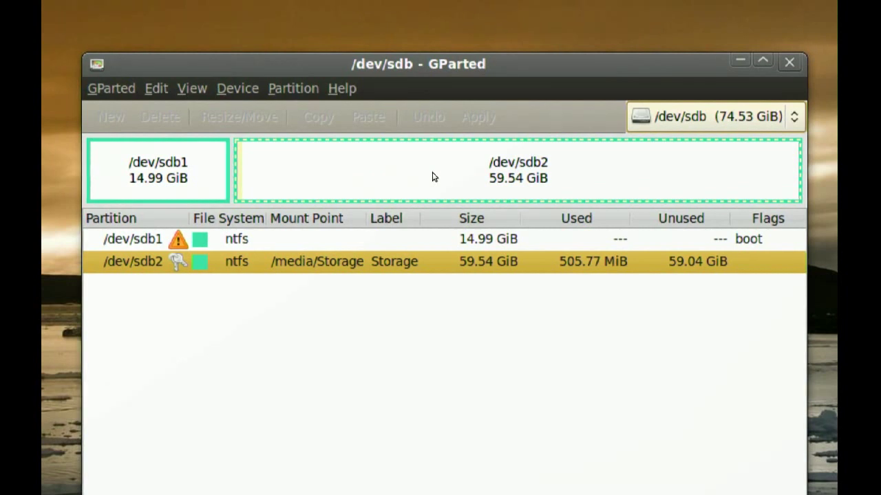
right_click(434, 177)
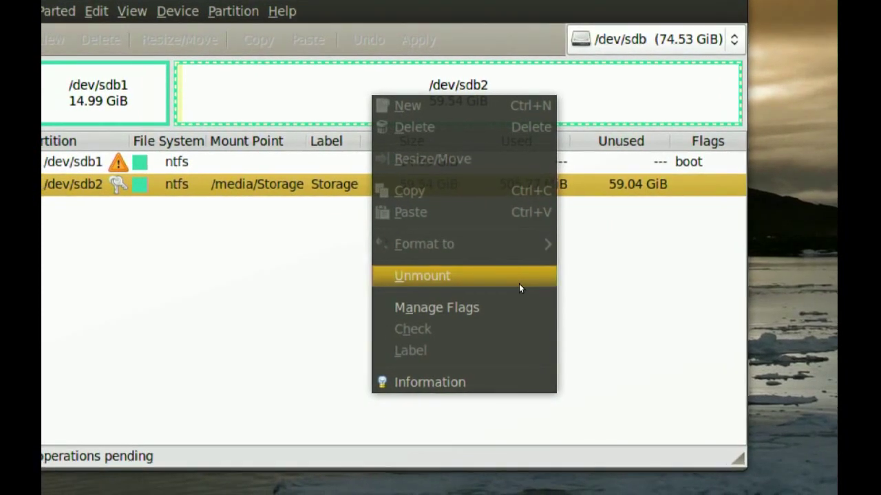
click(517, 282)
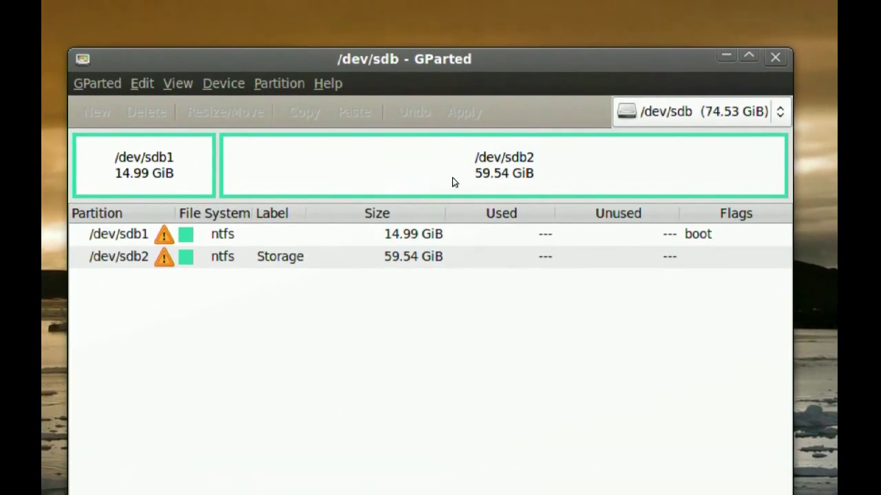
Step: Mark /dev/sdb2 for deletion and apply the pending operation
right_click(453, 178)
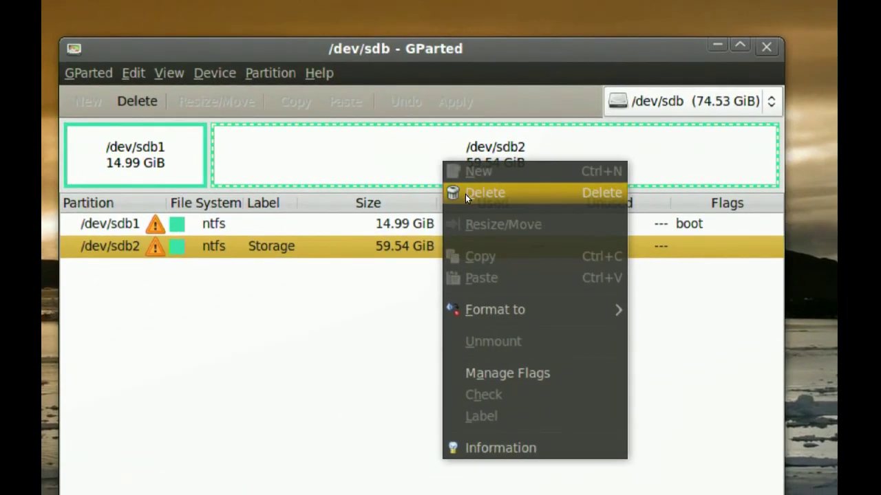
click(474, 206)
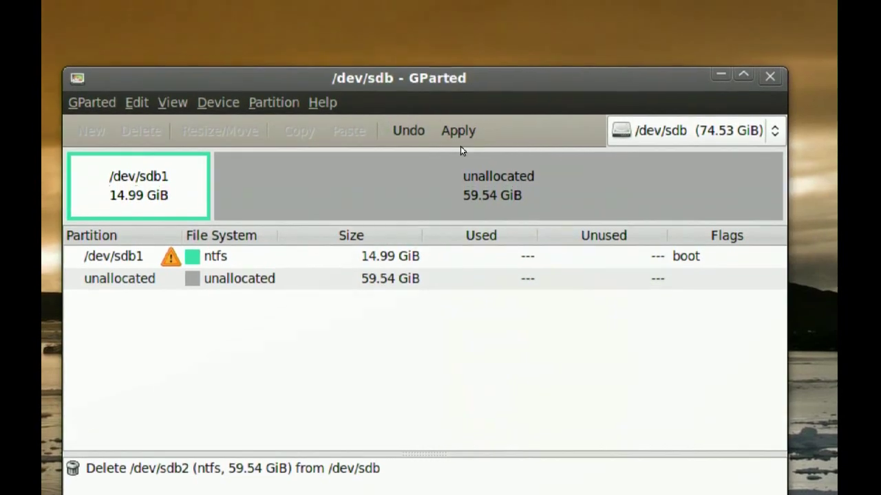
click(455, 101)
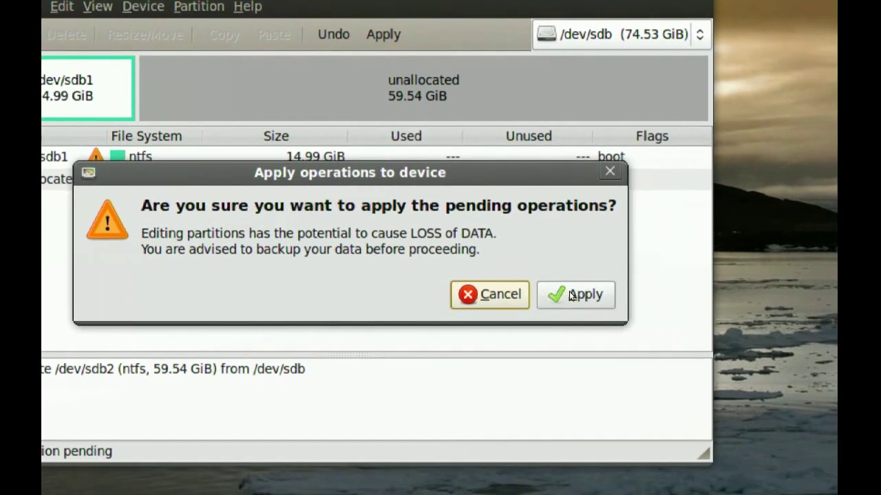
Step: Confirm deleting /dev/sdb2 and dismiss the completed operations report
click(629, 308)
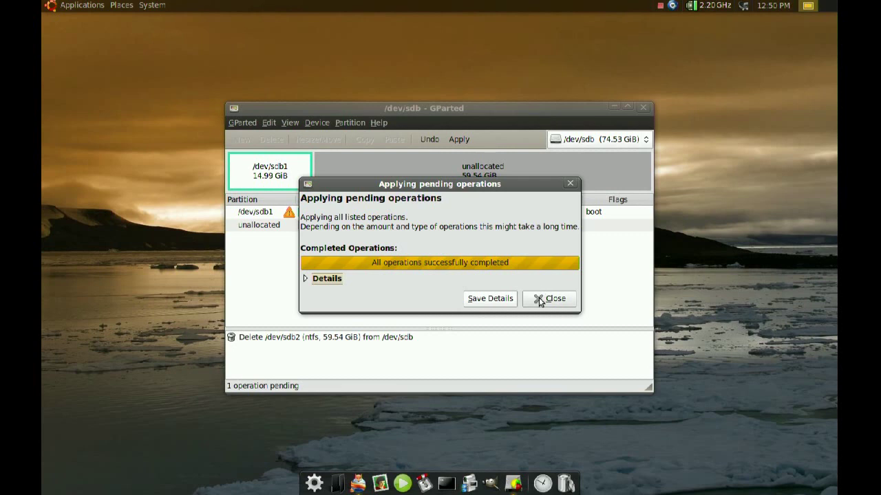
click(541, 299)
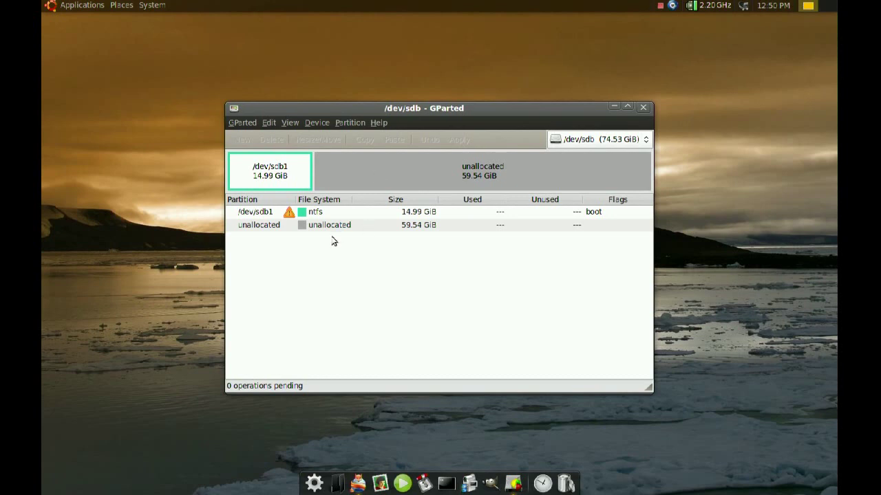
Step: Select the 59.54 GiB unallocated space, then close GParted
click(361, 175)
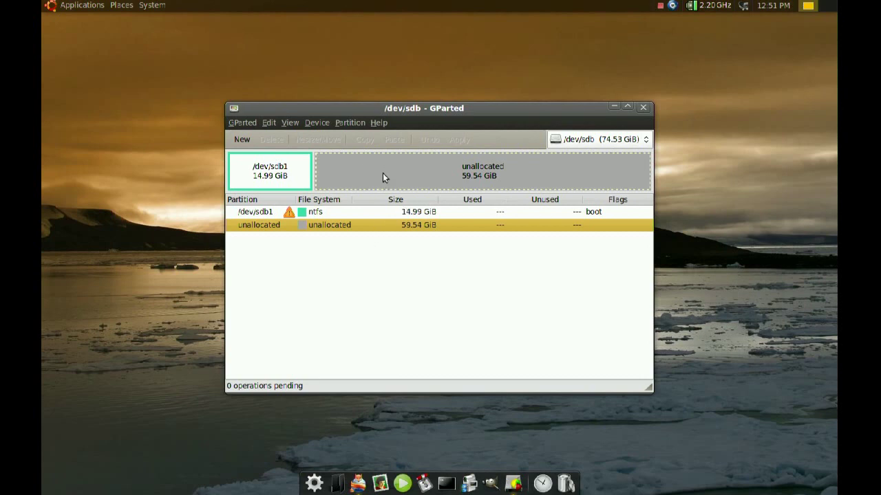
click(641, 108)
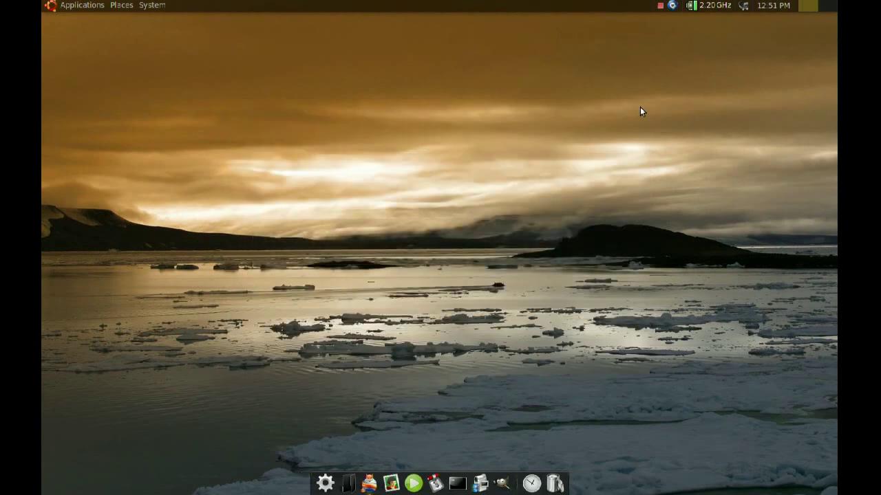
Step: Open a terminal and run 'sudo testdisk', supplying the administrator password
click(457, 484)
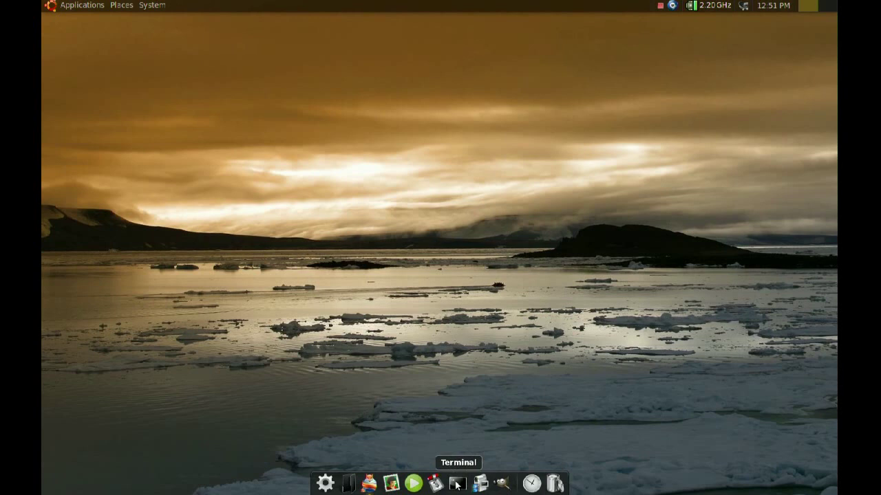
click(456, 483)
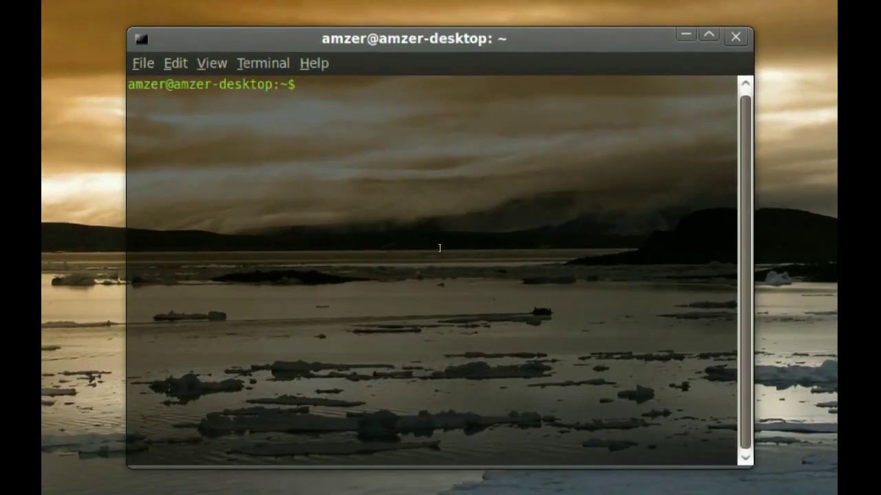
text(sudo )
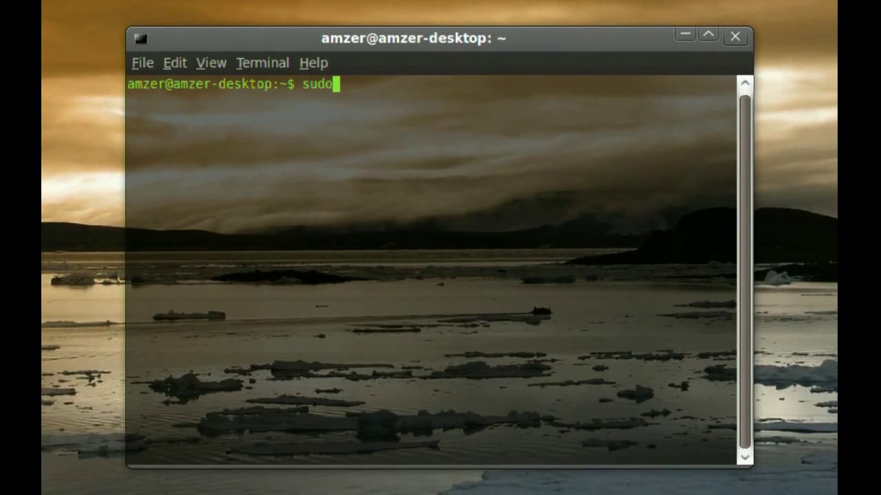
text(test)
text(disk)
key(Return)
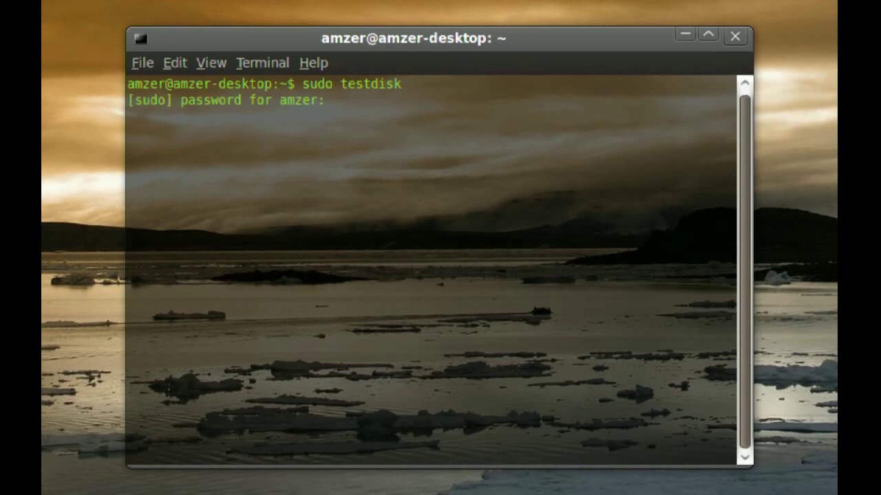
key(Return)
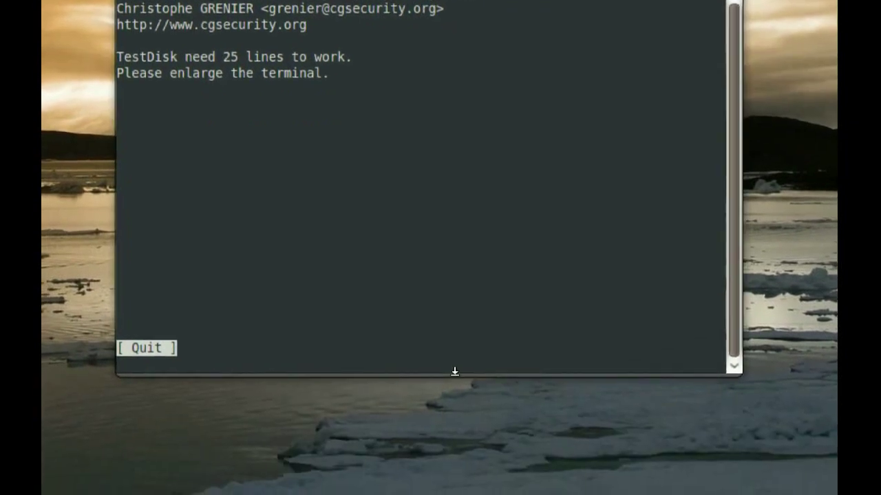
Step: Enlarge the terminal, create a new TestDisk log and select disk /dev/sdb
drag(454, 370, 455, 387)
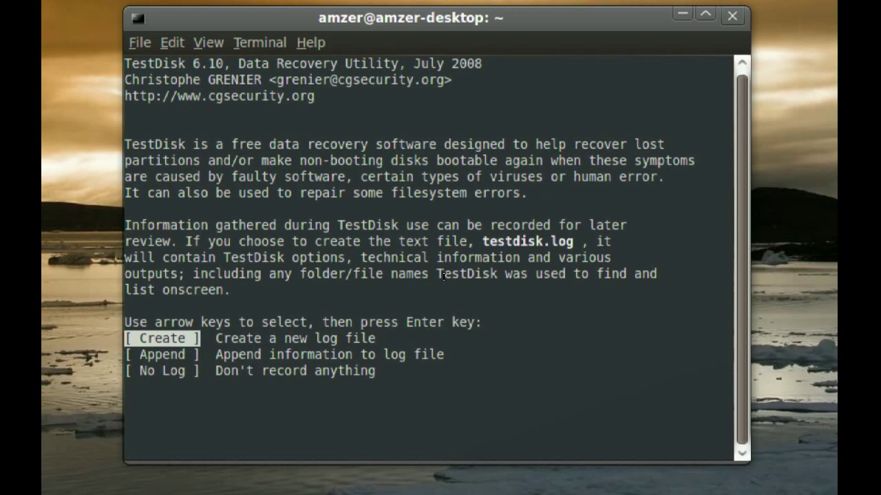
key(Return)
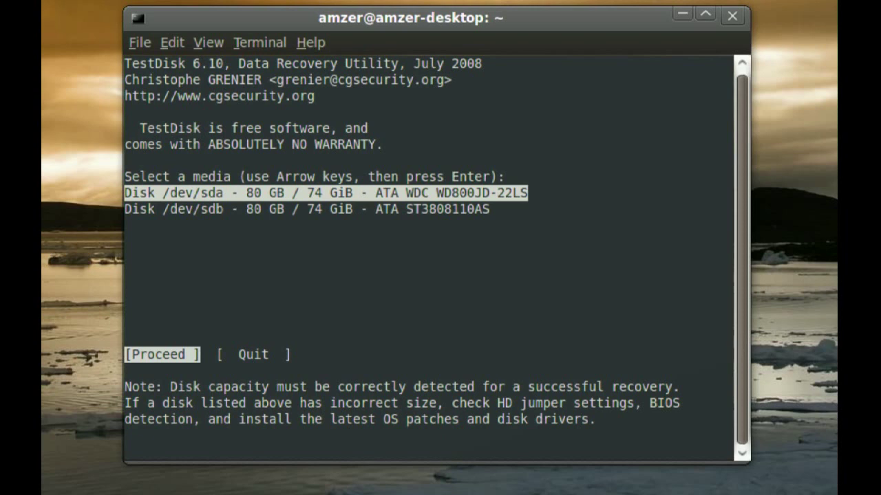
key(Down)
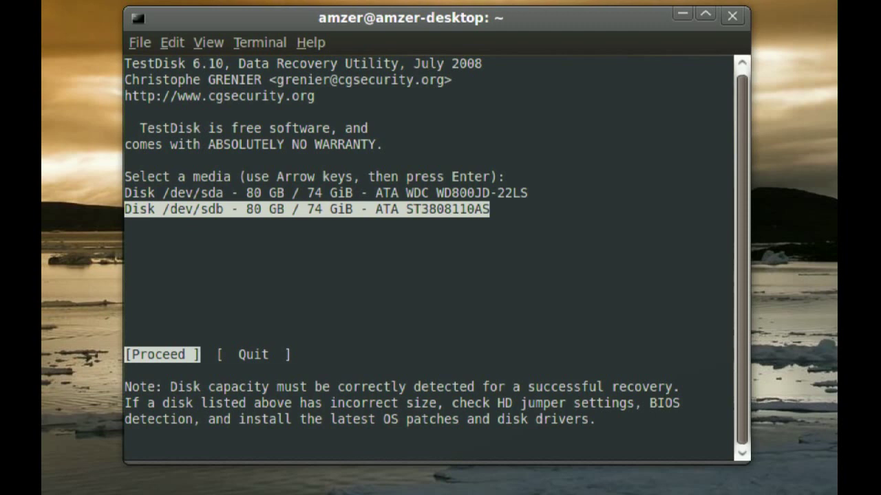
key(Return)
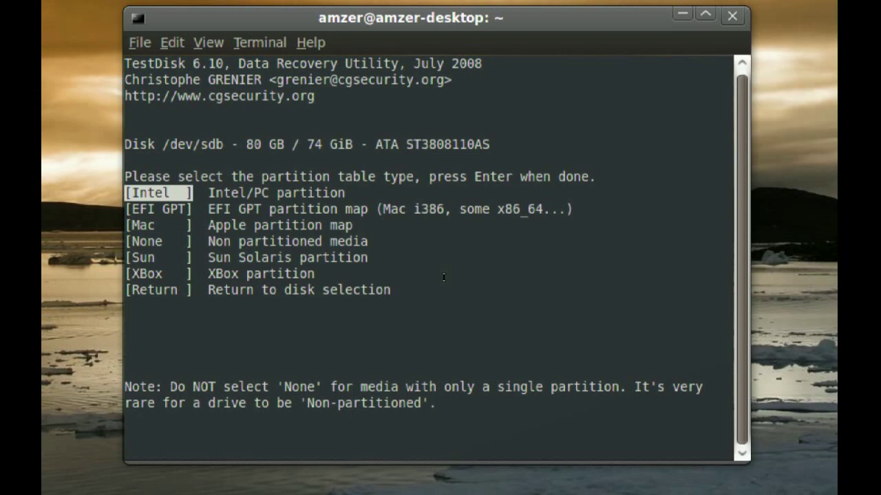
Step: Choose the Intel partition table type, analyse /dev/sdb and start a Quick Search
key(Return)
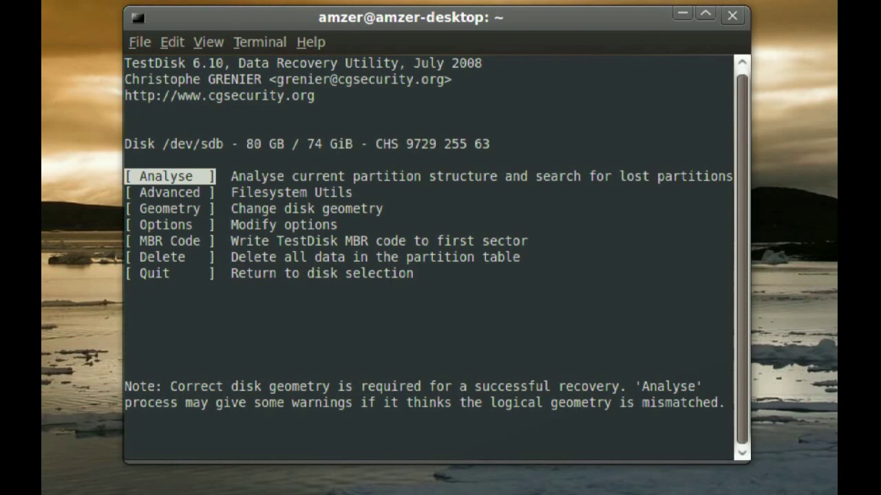
key(Return)
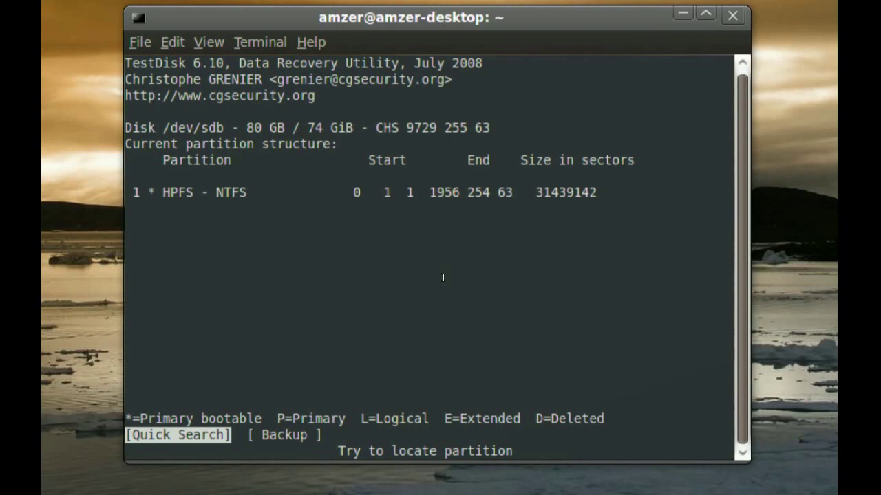
key(Return)
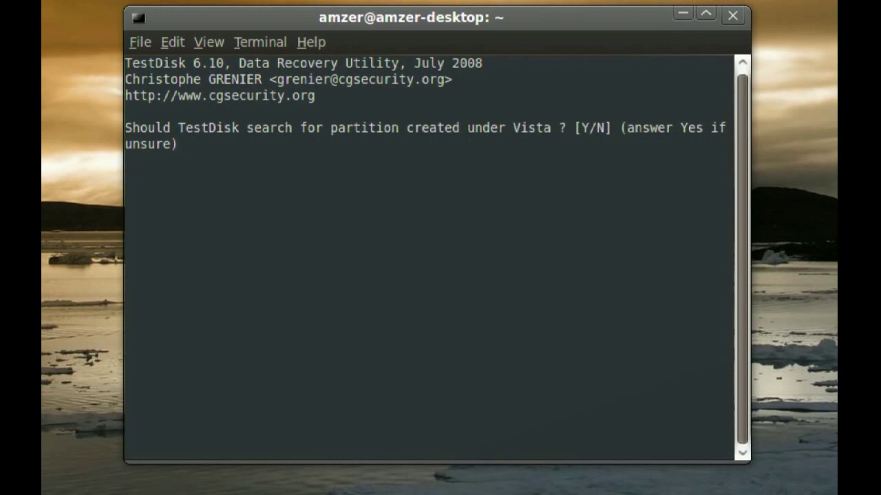
Step: Answer Y to the Vista search, highlight the found Storage NTFS partition and continue
key(y)
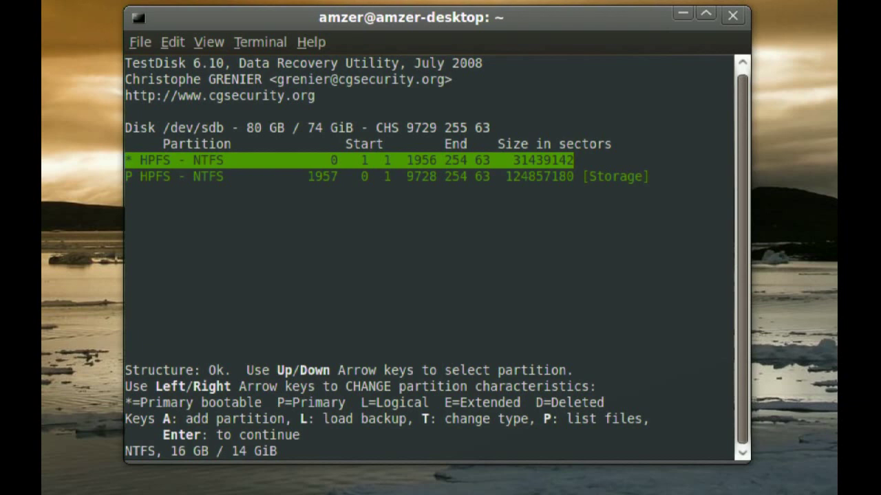
key(Down)
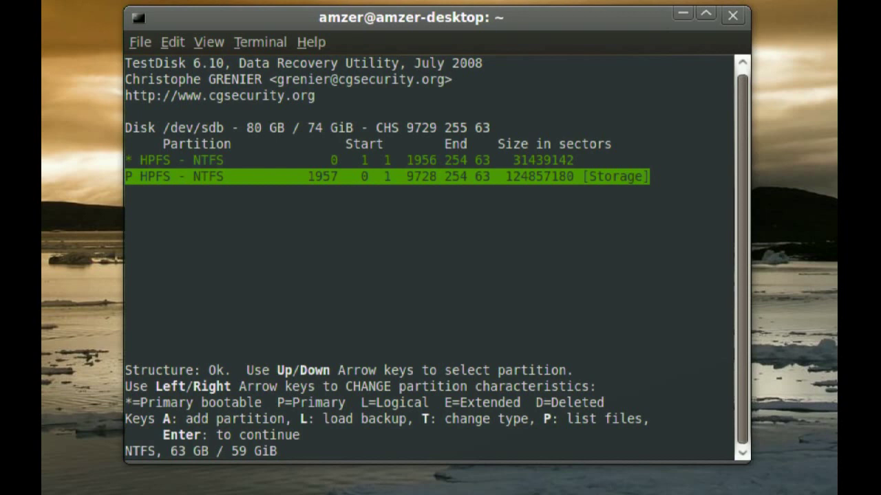
key(Return)
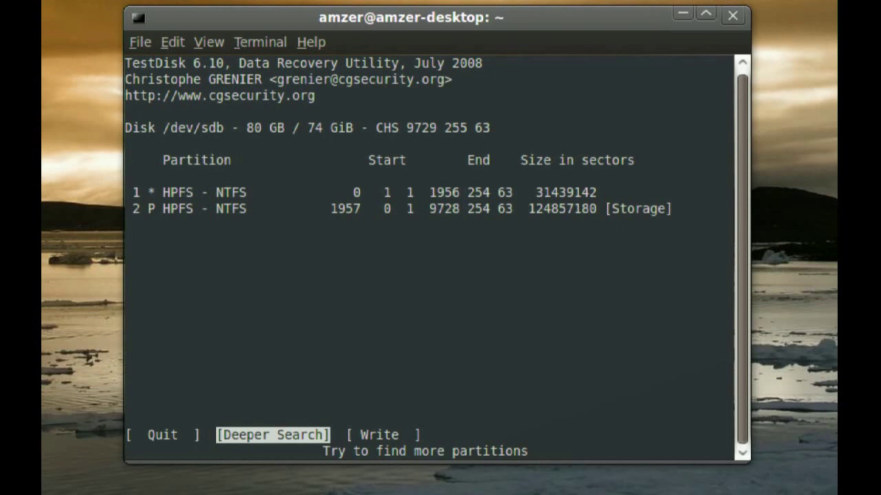
Step: Write the recovered partition table to /dev/sdb and acknowledge the reboot notice
key(Right)
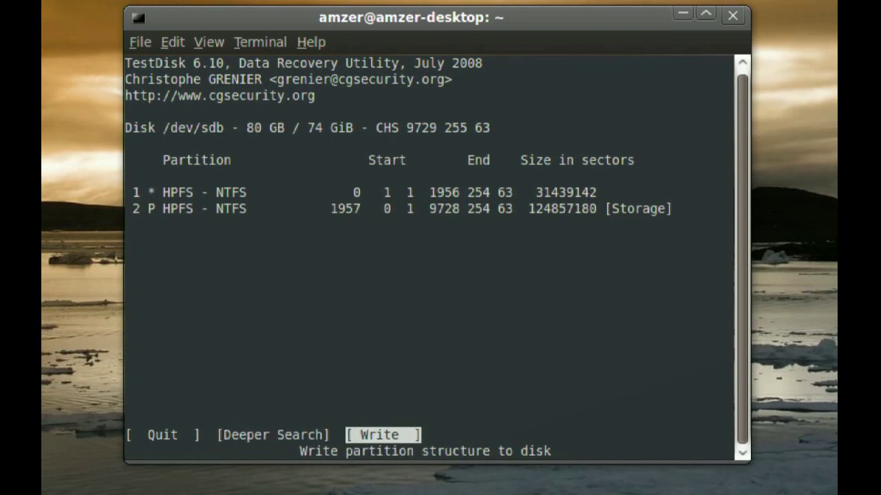
key(Return)
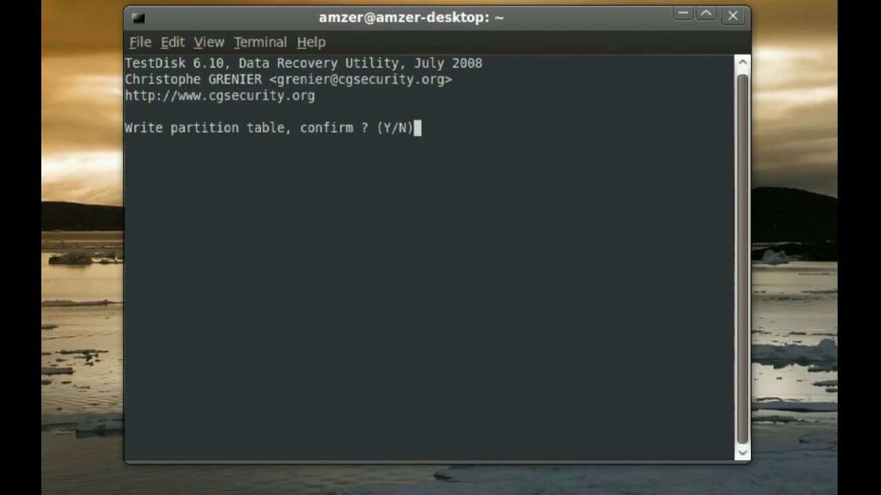
key(y)
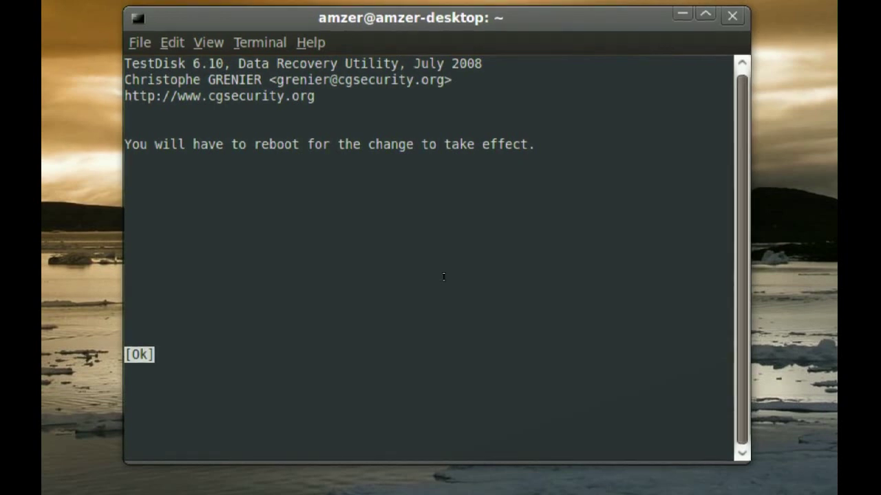
key(Return)
Step: Quit TestDisk back to the shell
key(Down)
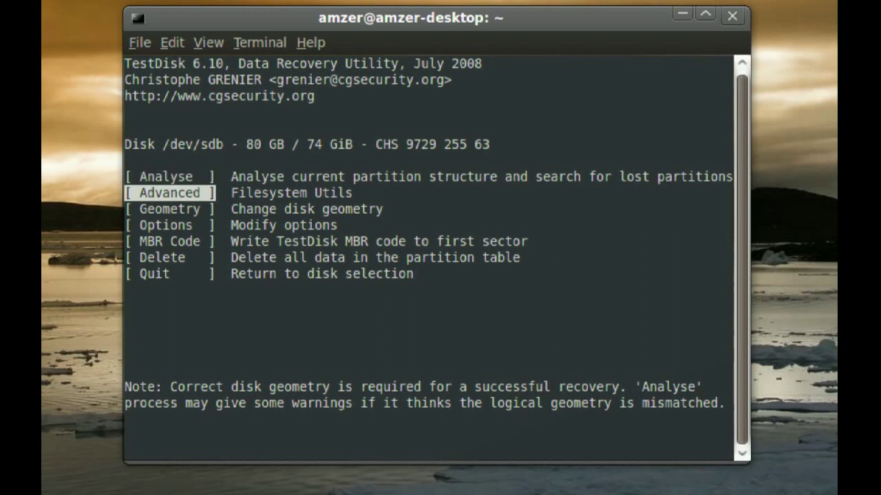
key(Down)
key(Down)
key(Down)
key(Down)
key(Down)
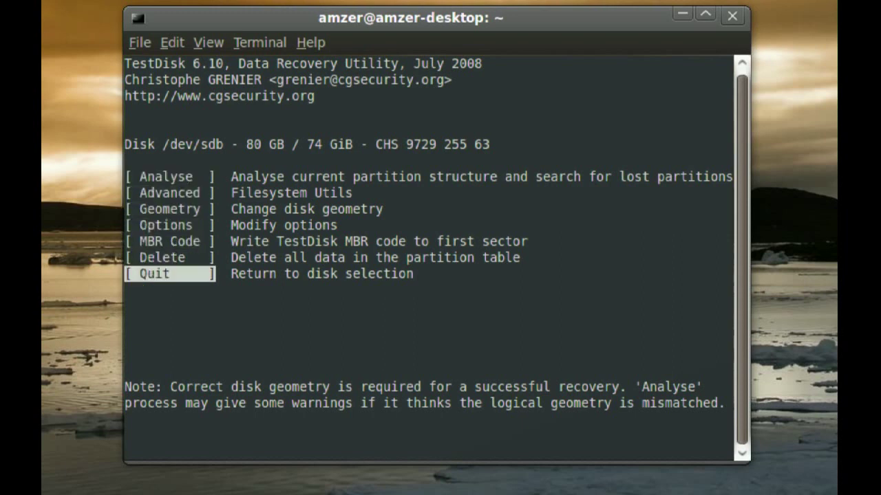
key(Return)
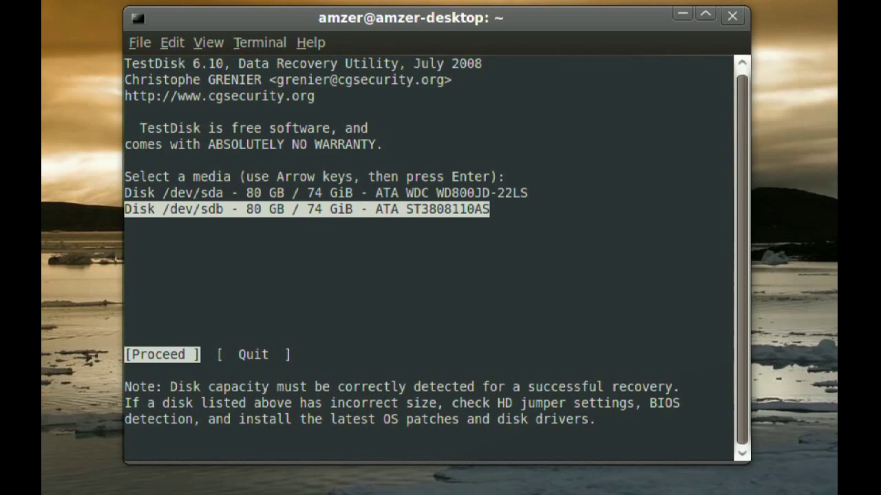
key(Right)
key(Return)
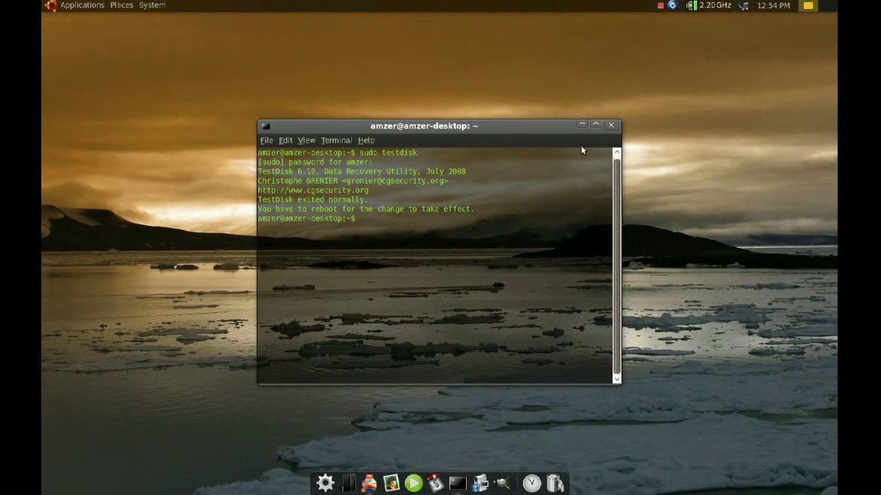
Step: Close the terminal window, leaving only the empty GNOME desktop
click(611, 125)
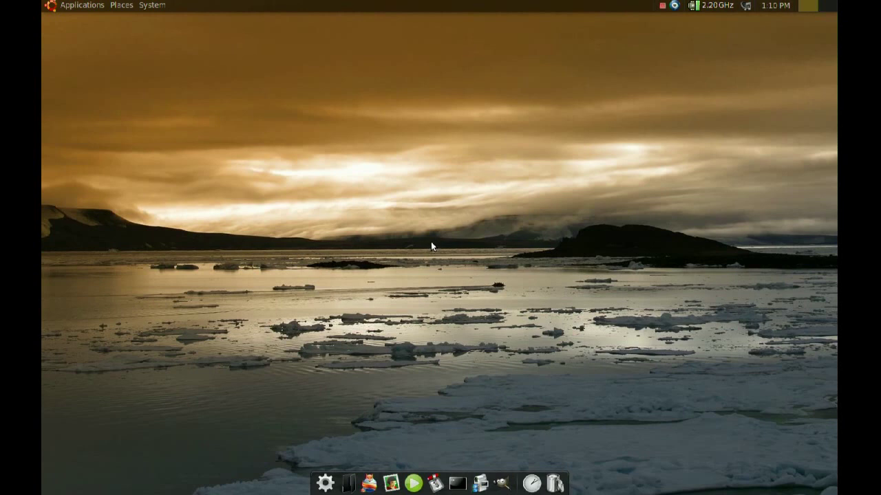
Step: Launch GParted as administrator and confirm /dev/sdb2 is the 59.54 GiB NTFS Storage partition
click(157, 6)
mouse_move(181, 37)
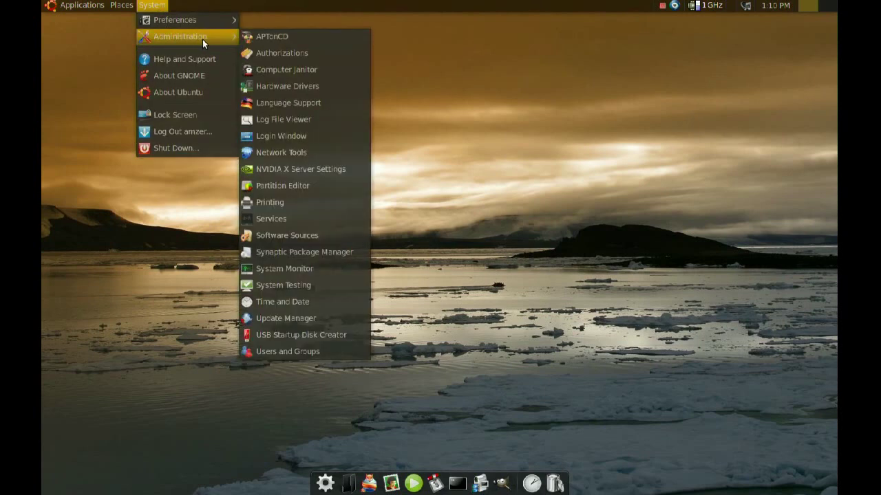
click(318, 187)
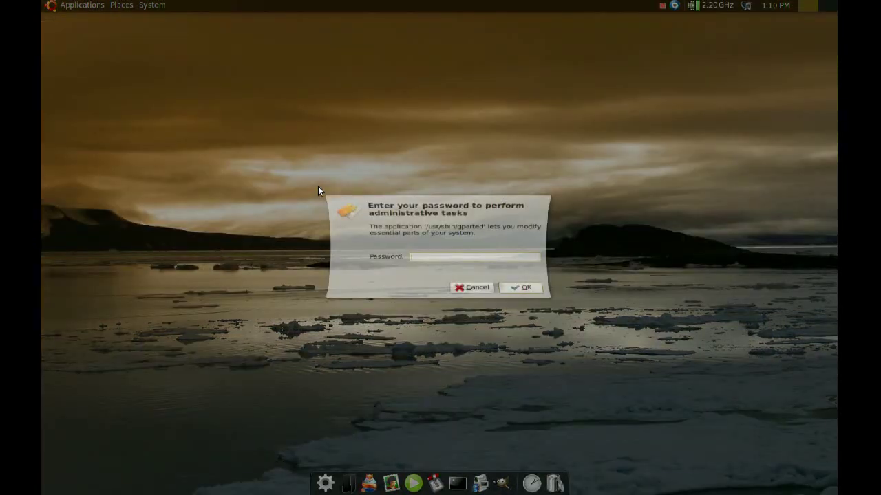
text(•••••••)
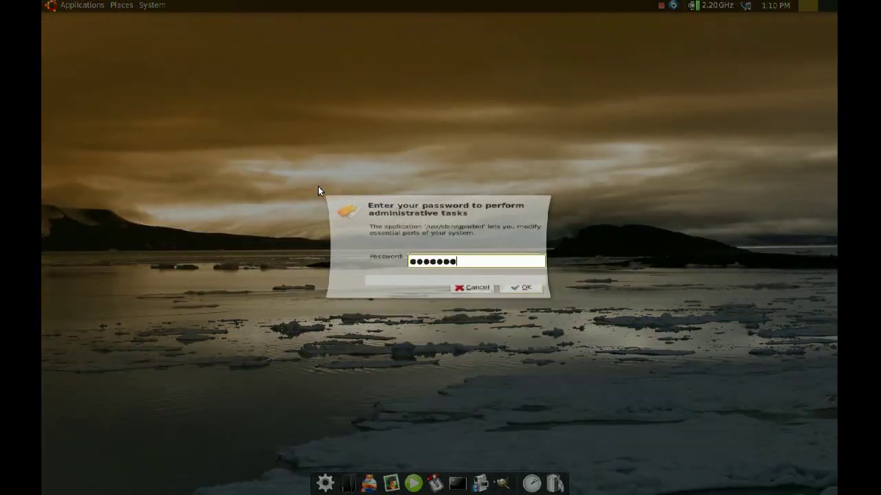
text(••)
key(Return)
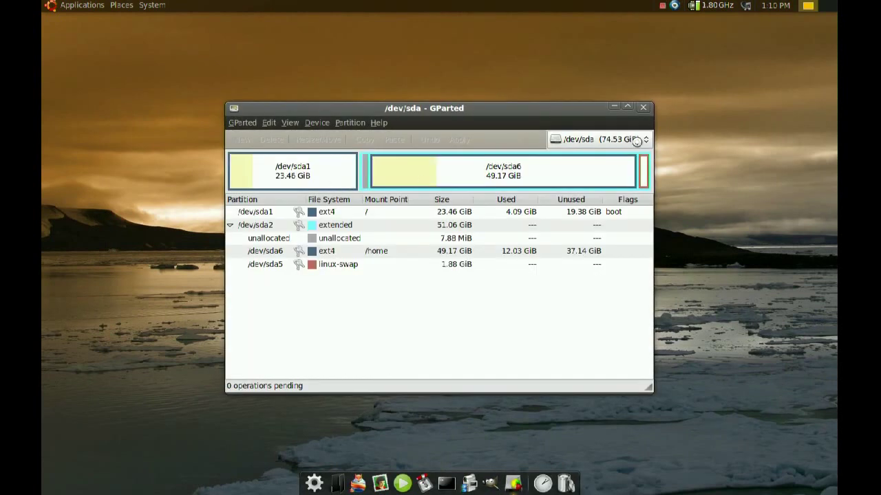
click(641, 139)
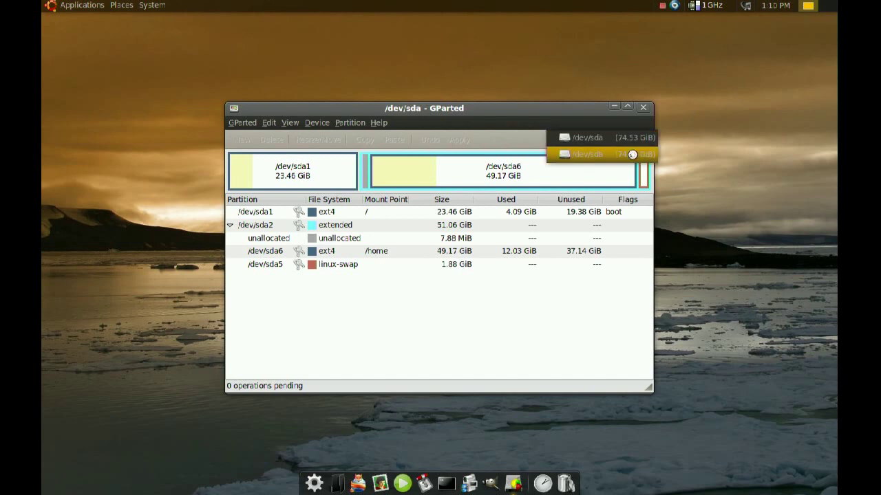
click(633, 154)
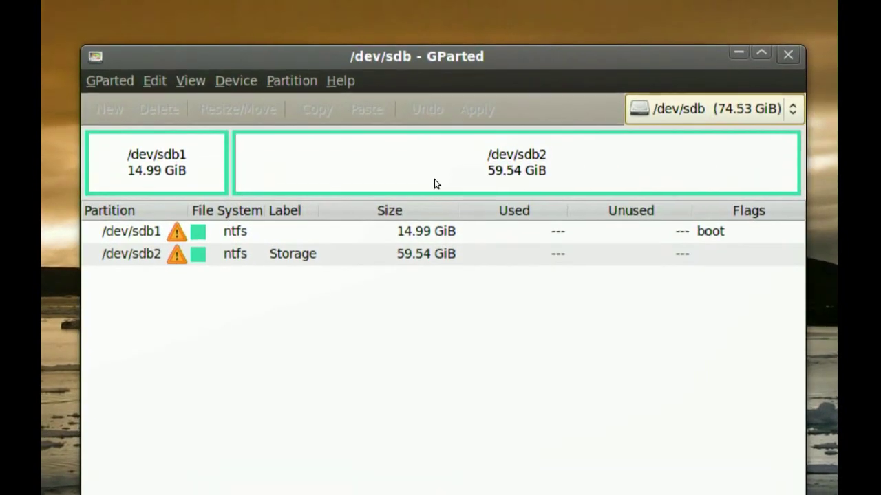
click(433, 180)
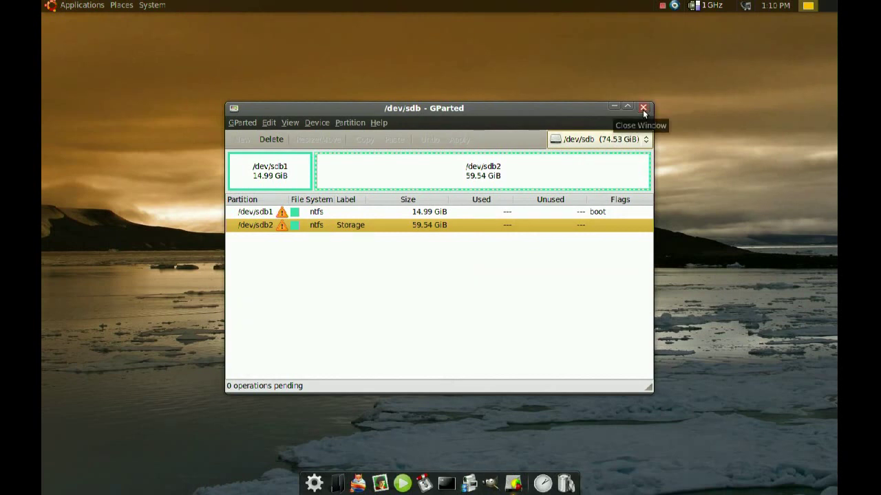
Step: Close GParted and show the Computer view of drives in the file browser
click(642, 109)
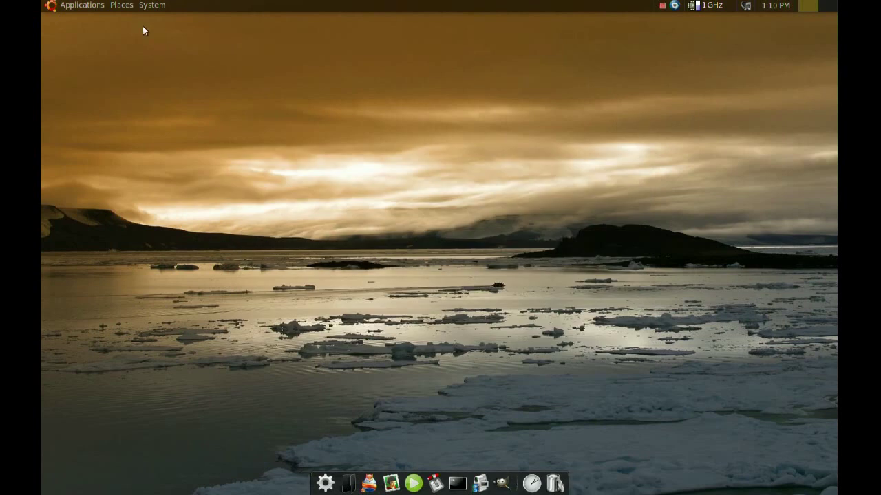
click(122, 6)
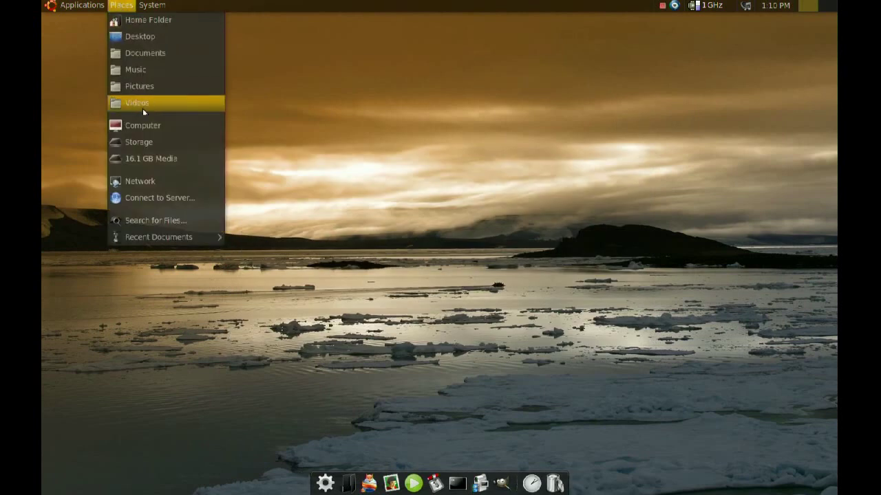
click(149, 125)
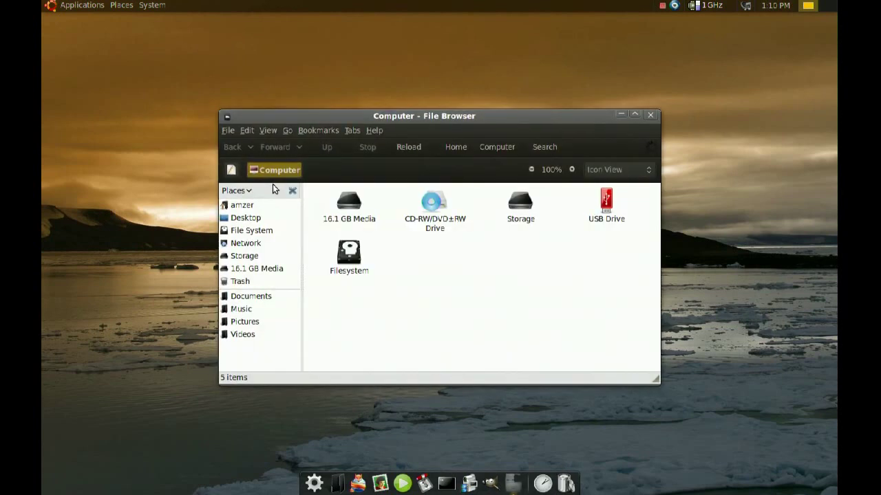
Step: Browse the Storage drive into Ubuntu Backup > Old Backup, then go back to Computer
double_click(521, 204)
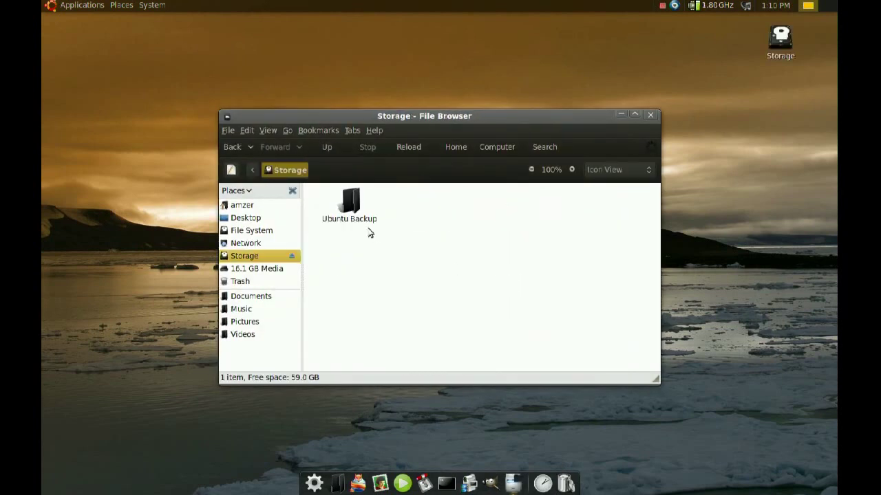
double_click(349, 206)
double_click(436, 205)
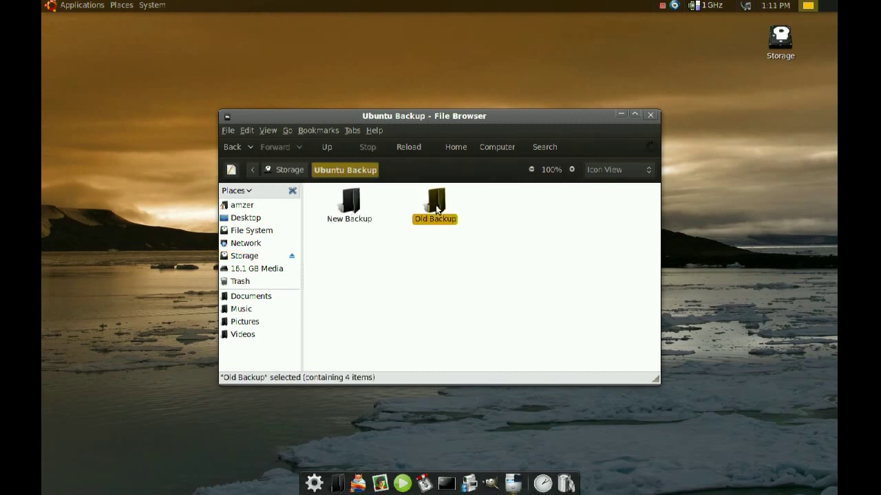
click(232, 148)
click(233, 147)
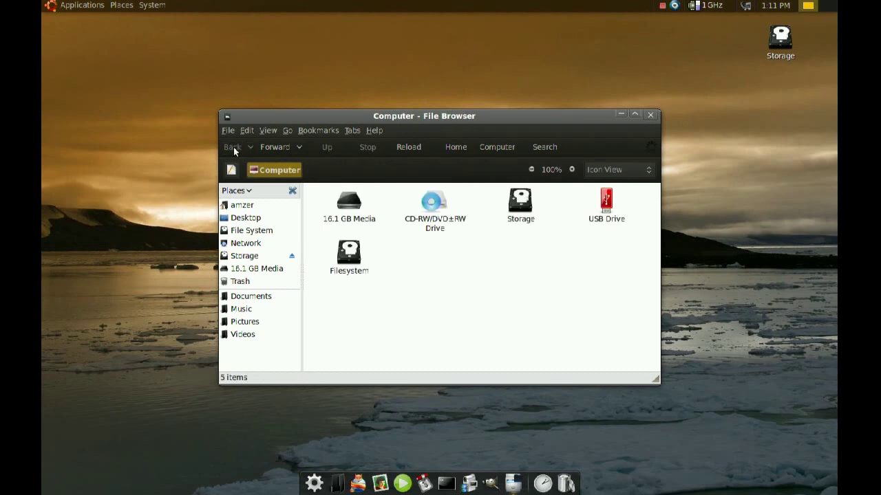
click(650, 117)
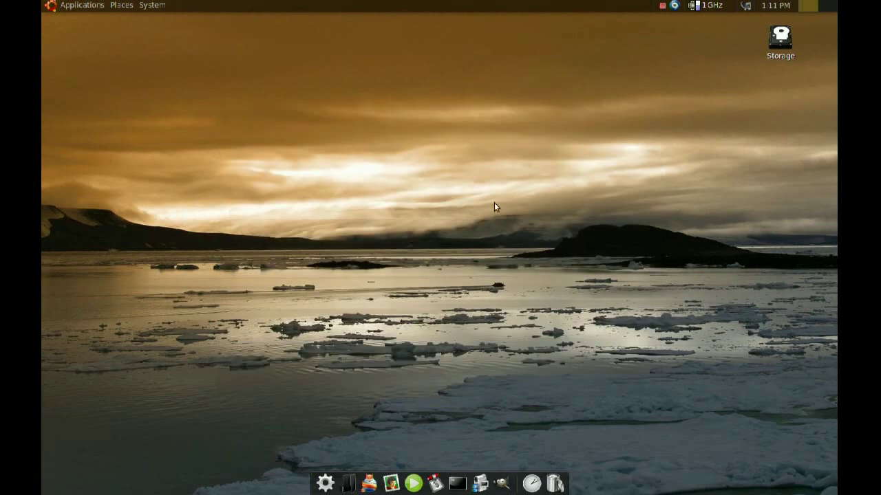